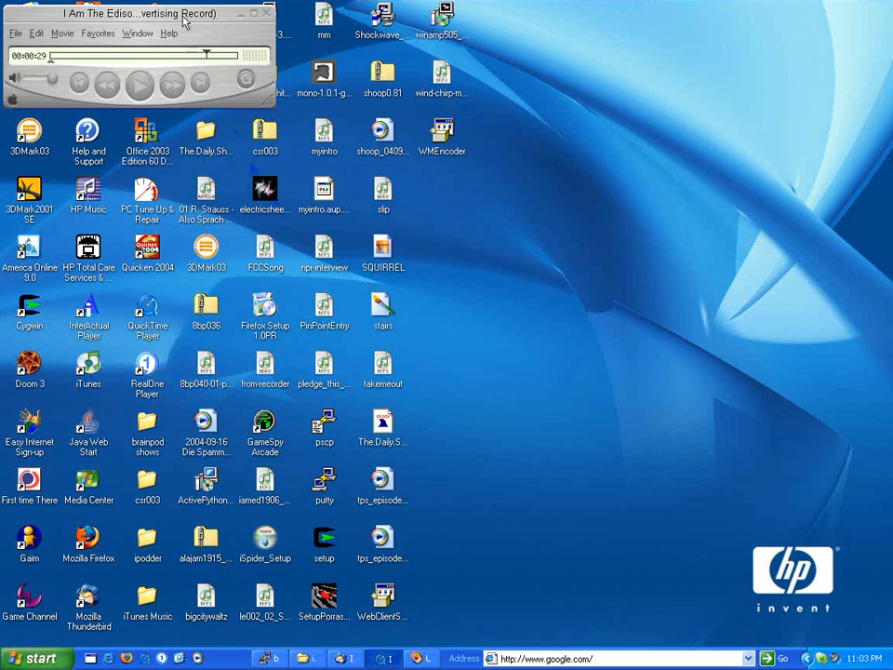
# - Reposition the QuickTime player window, rewind the Edison record clip to its start, play part of it and pause
pyautogui.moveTo(183, 19)
pyautogui.mouseDown()
pyautogui.moveTo(283, 31)
pyautogui.moveTo(184, 26)
pyautogui.moveTo(200, 26)
pyautogui.moveTo(193, 29)
pyautogui.mouseUp()
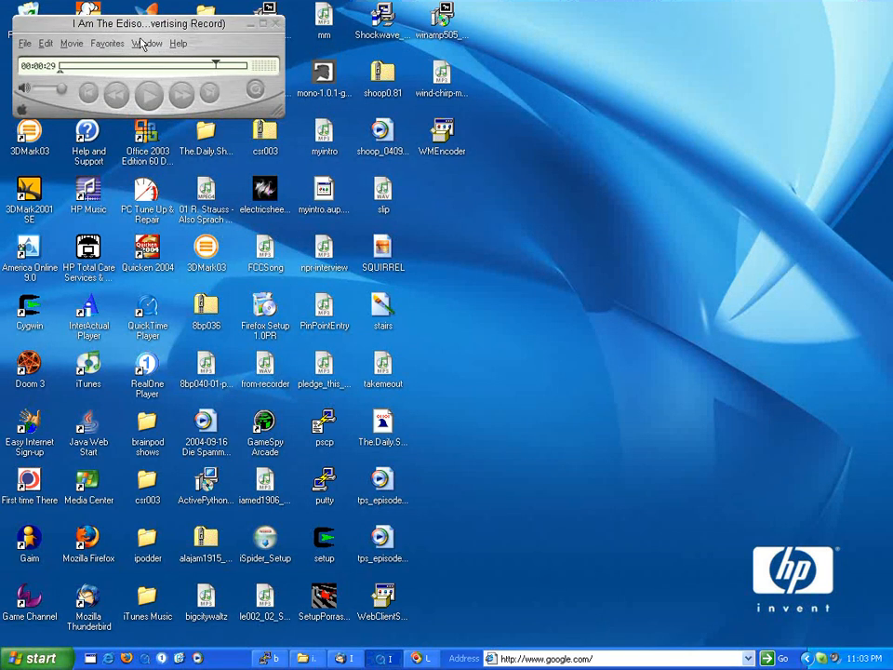
pyautogui.click(88, 95)
pyautogui.click(155, 104)
# - Launch Audacity and move its window below the QuickTime player so both are accessible
pyautogui.click(46, 658)
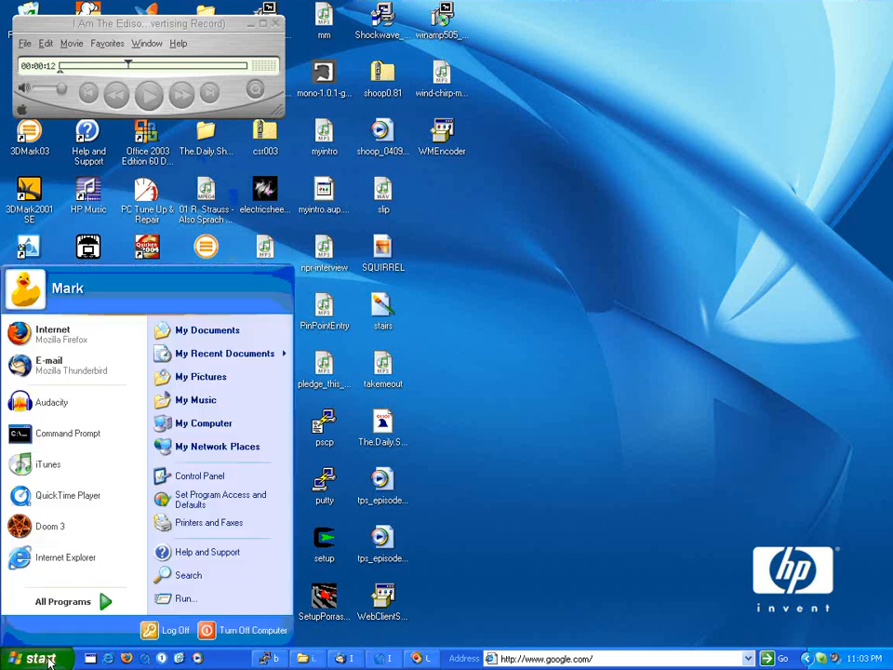
pyautogui.click(91, 413)
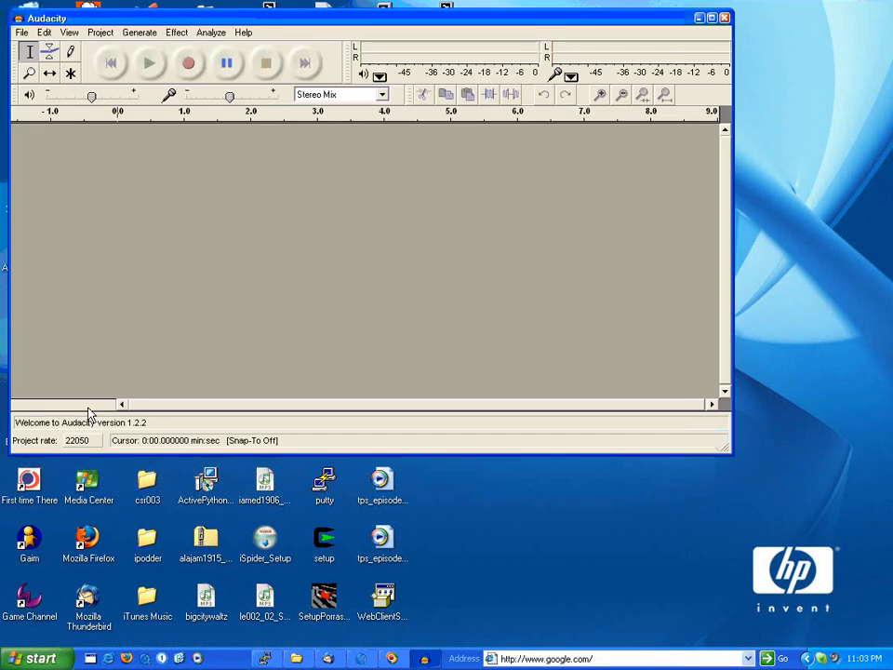
pyautogui.moveTo(255, 22); pyautogui.dragTo(260, 135)
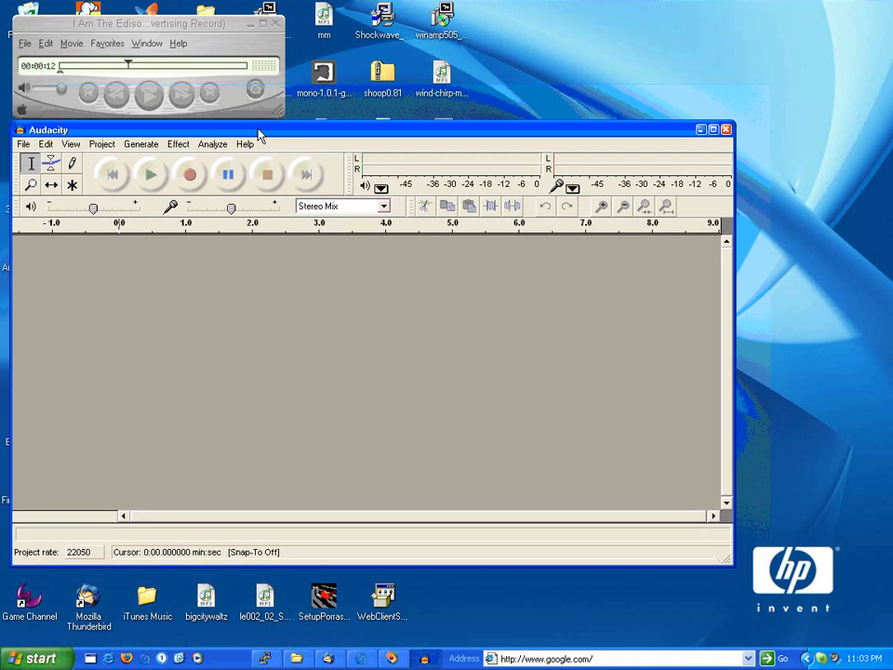
# - Record a Stereo Mix test track while playing and pausing the QuickTime clip, and remove the track after stopping
pyautogui.click(191, 176)
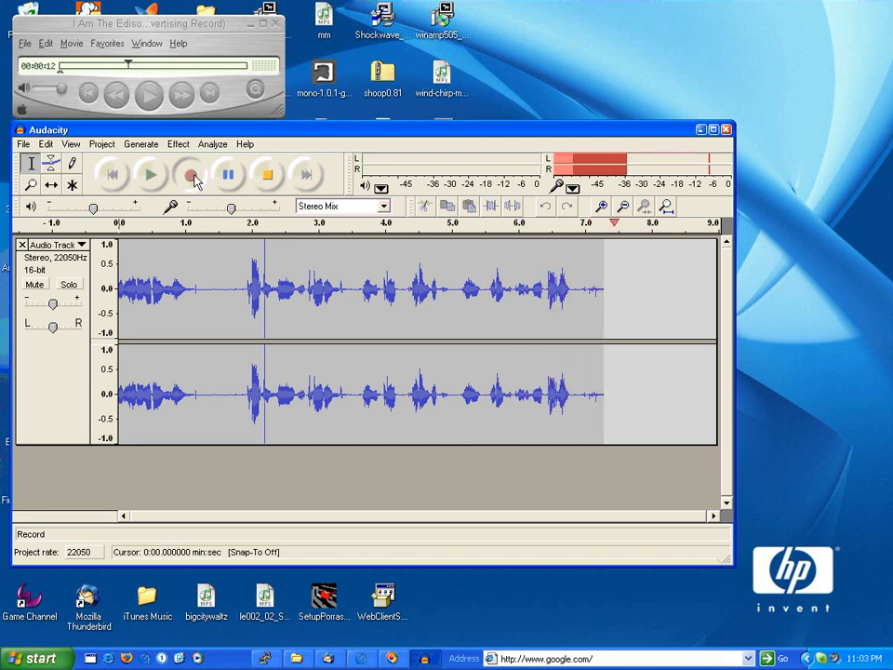
pyautogui.click(151, 97)
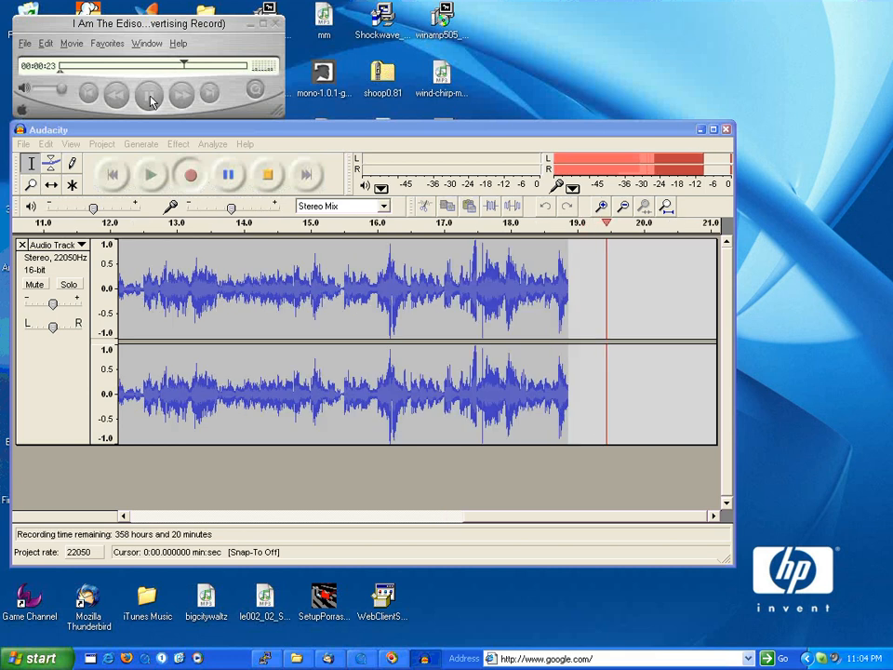
pyautogui.click(160, 100)
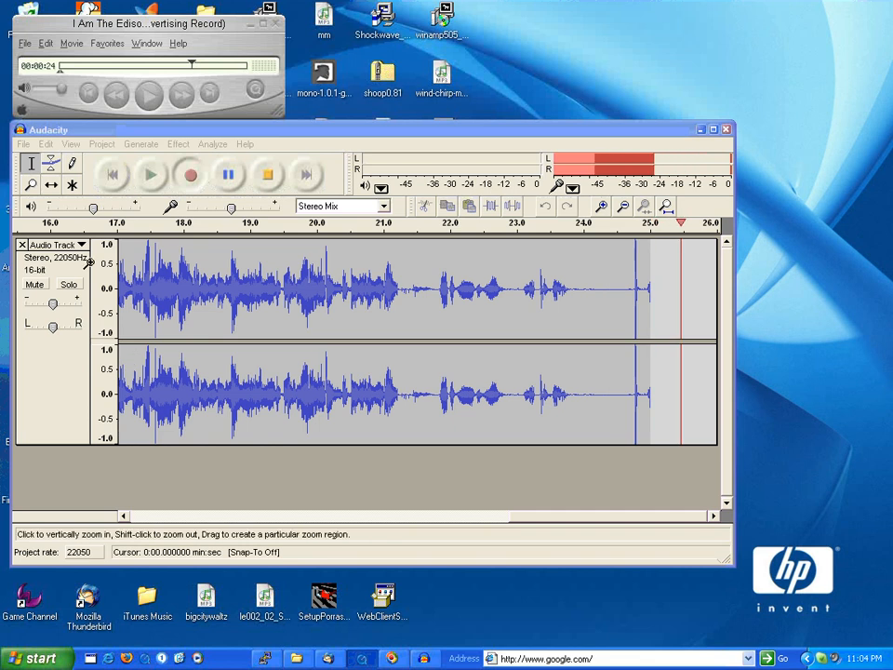
pyautogui.click(272, 180)
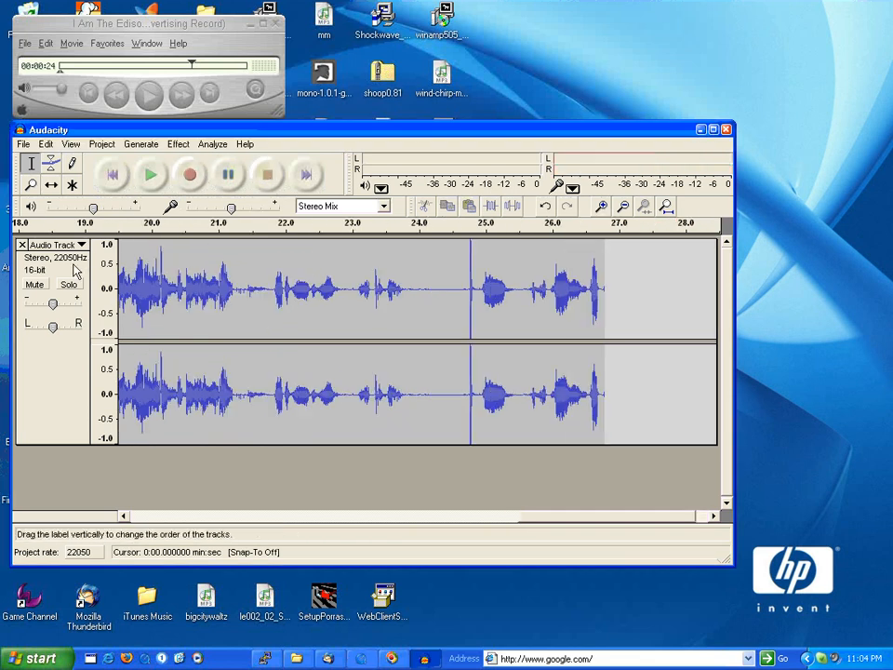
pyautogui.click(21, 245)
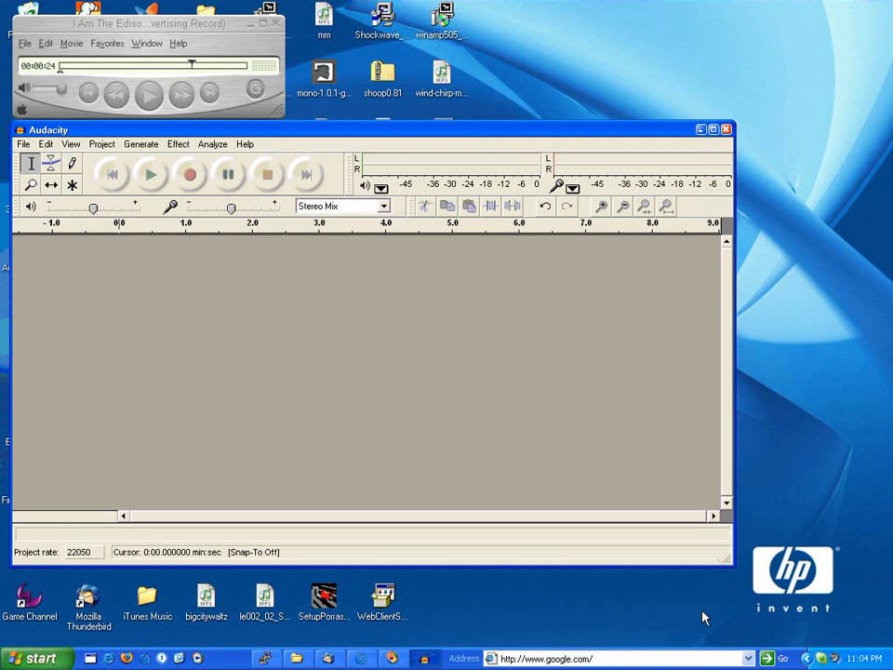
# - Open the Windows sounds and audio device properties and show the default audio devices
pyautogui.click(836, 659)
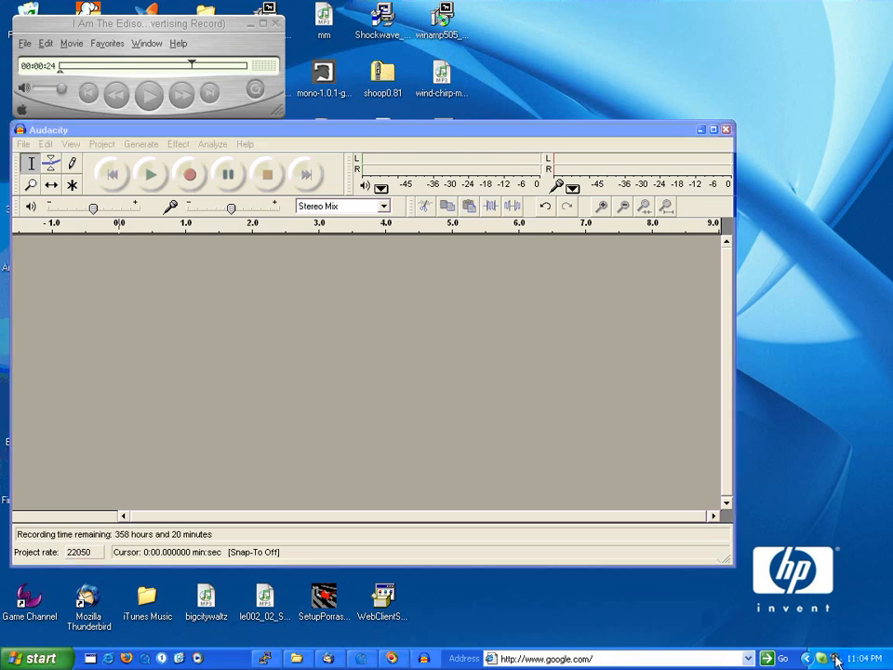
pyautogui.click(836, 658)
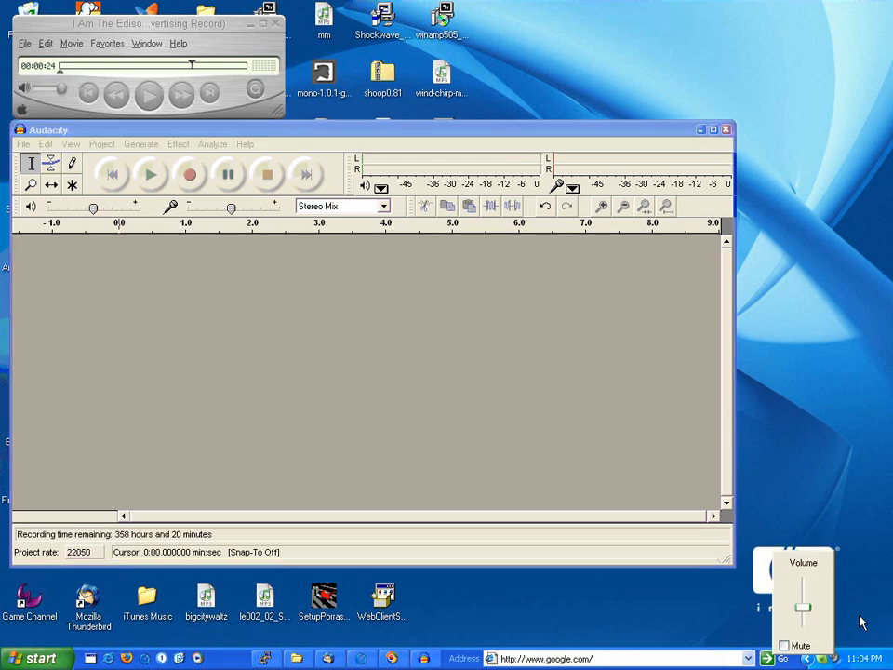
pyautogui.click(842, 658)
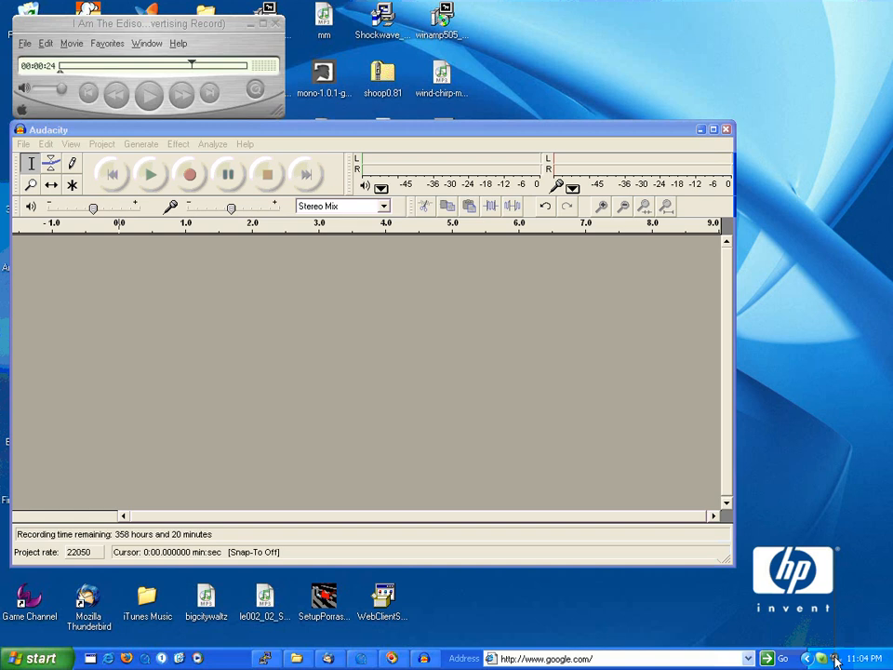
pyautogui.click(835, 658)
pyautogui.click(833, 653)
pyautogui.rightClick(835, 658)
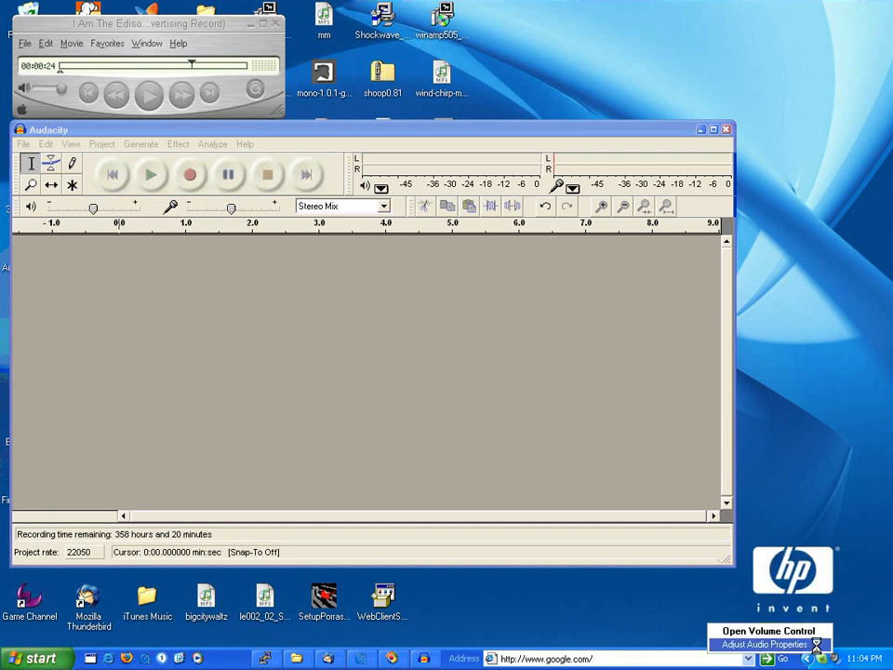
pyautogui.click(817, 644)
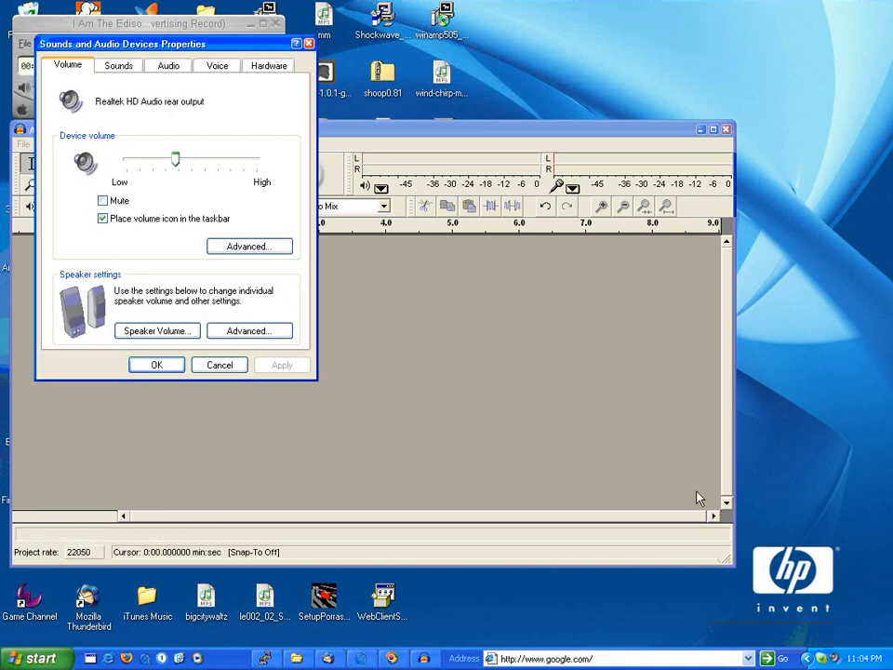
pyautogui.click(167, 67)
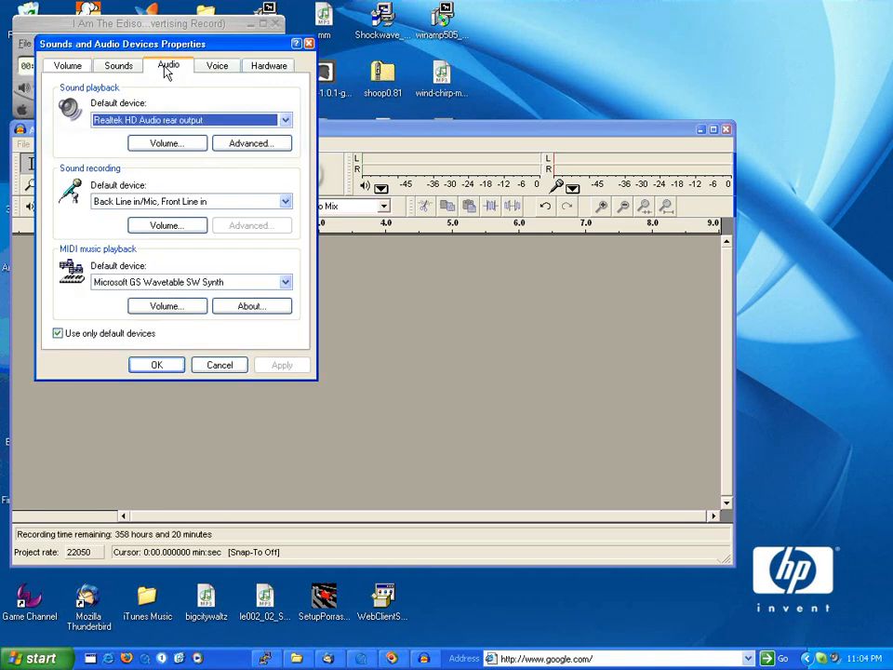
# - Review the available default devices for sound playback and sound recording, and close the properties without changes
pyautogui.click(196, 122)
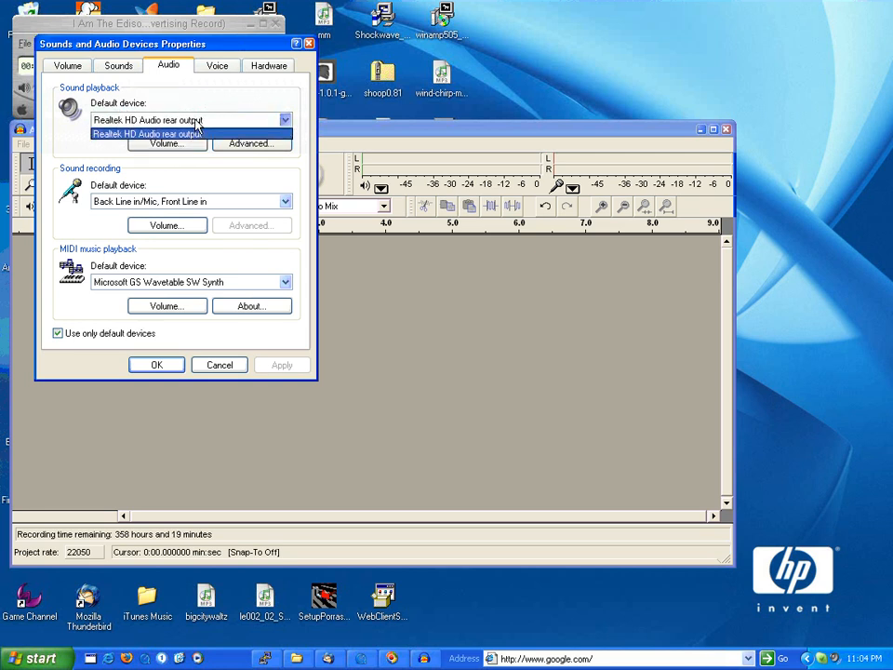
pyautogui.click(197, 124)
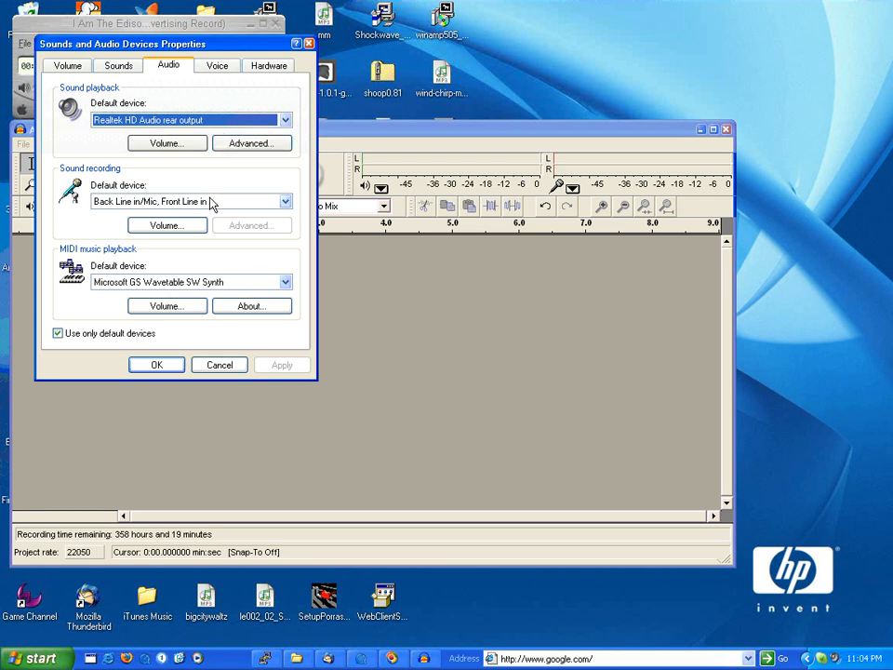
pyautogui.click(213, 201)
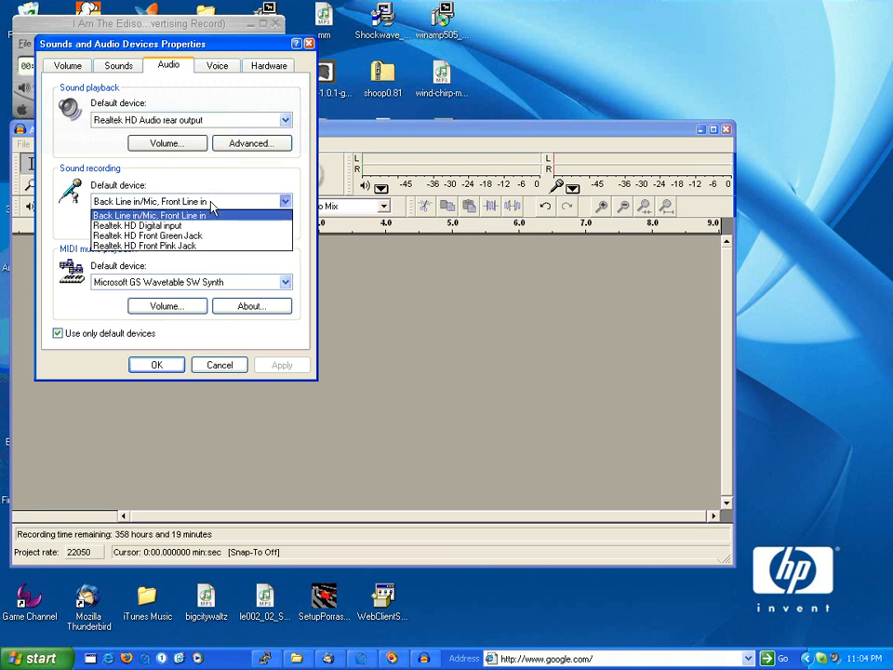
pyautogui.click(212, 208)
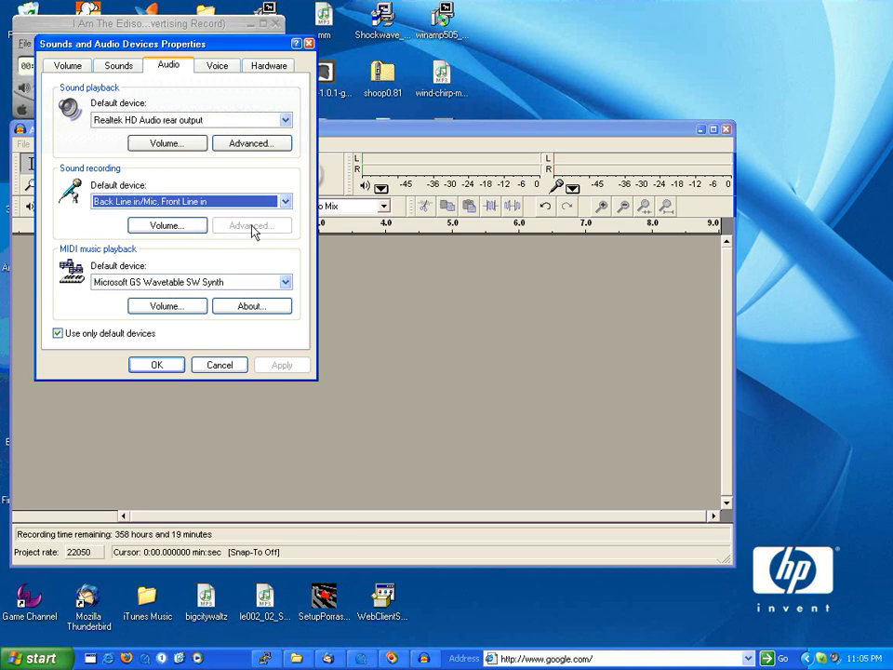
pyautogui.click(220, 365)
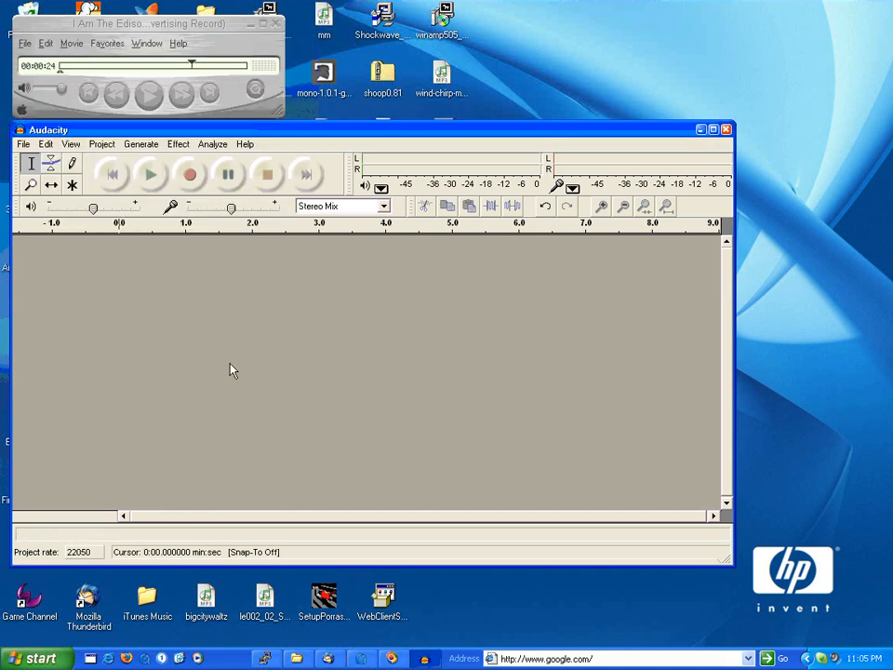
# - Open the Windows volume control and move its window down, clear of the Audacity toolbars
pyautogui.rightClick(835, 659)
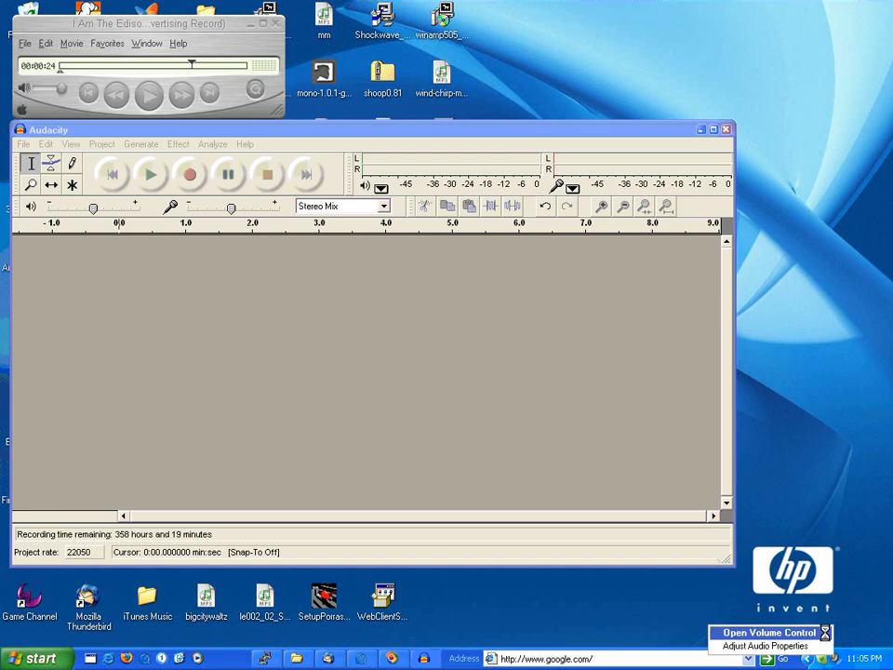
pyautogui.click(829, 633)
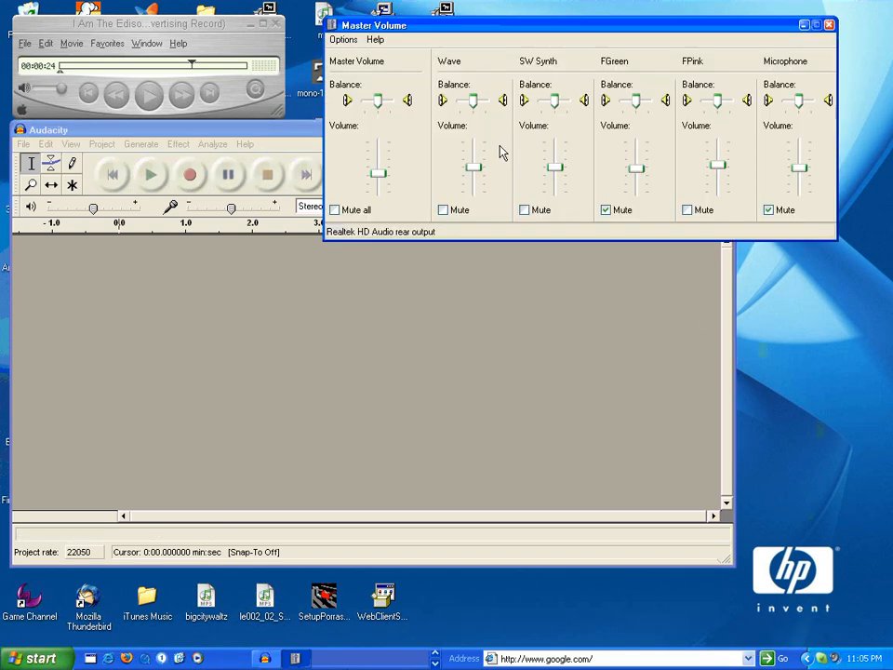
pyautogui.moveTo(499, 30); pyautogui.dragTo(421, 388)
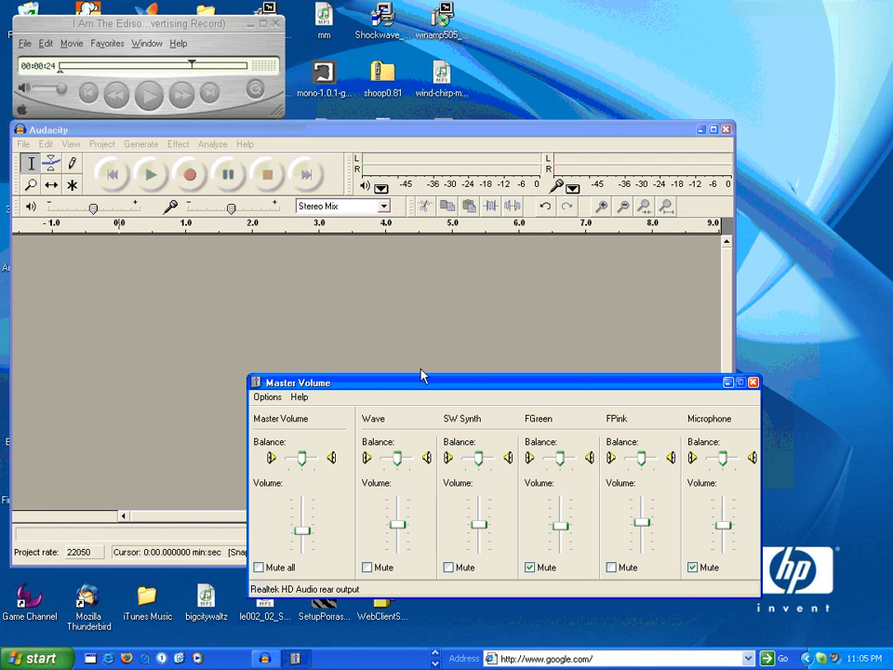
# - Inspect the volume control's mixer devices and playback controls, keep Realtek HD Audio rear output, and cancel
pyautogui.click(267, 397)
pyautogui.click(275, 410)
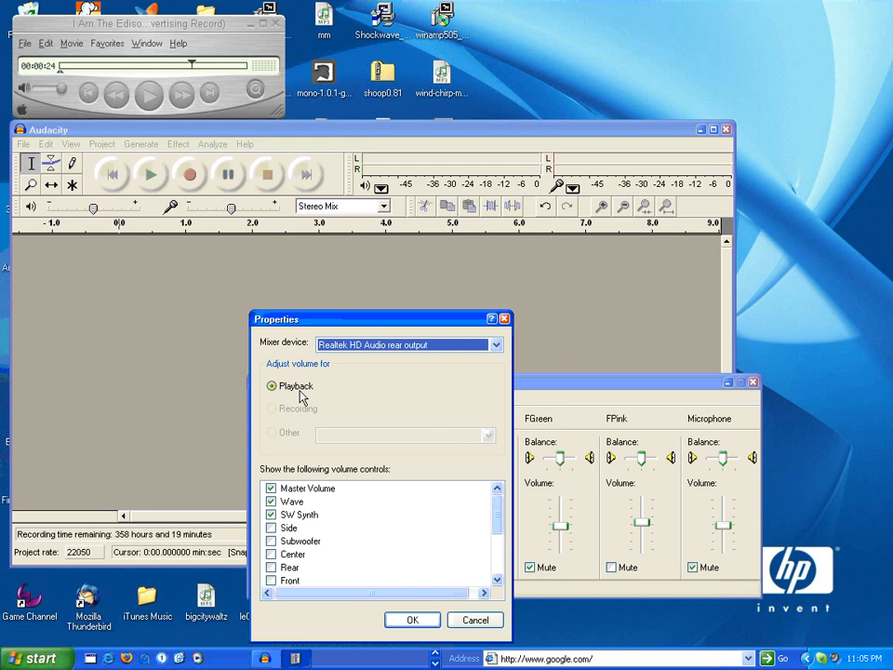
pyautogui.click(372, 346)
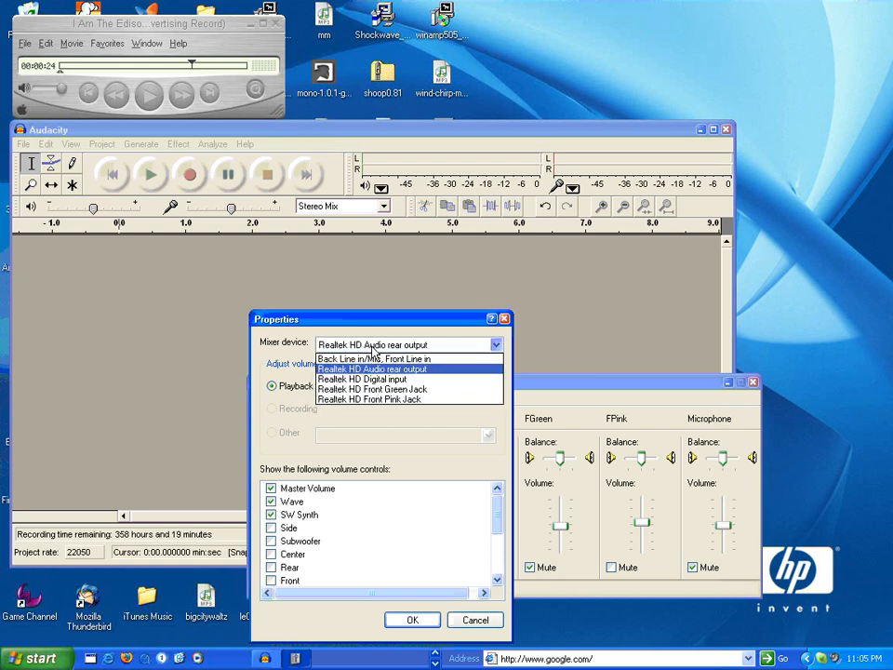
pyautogui.click(372, 369)
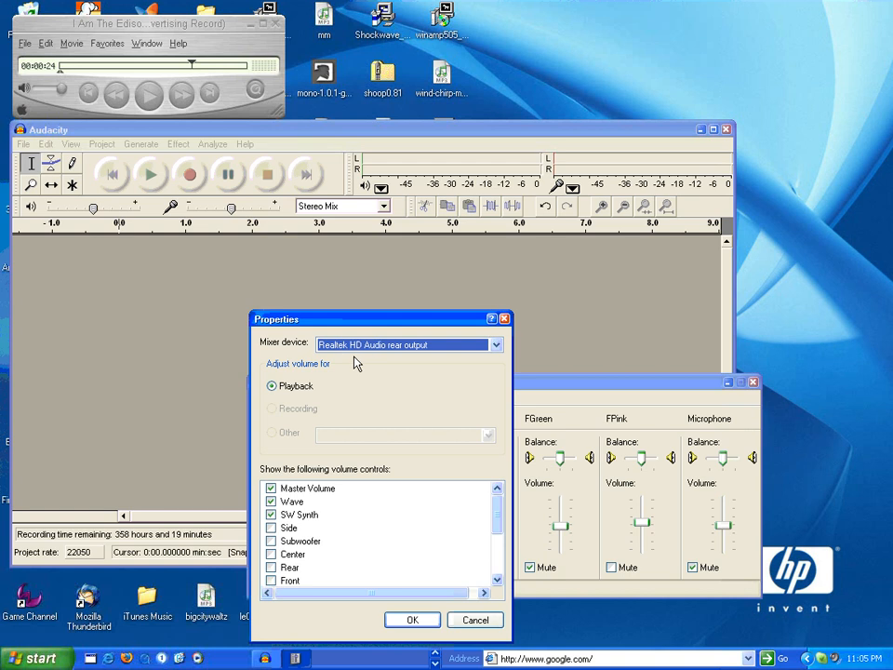
pyautogui.click(470, 621)
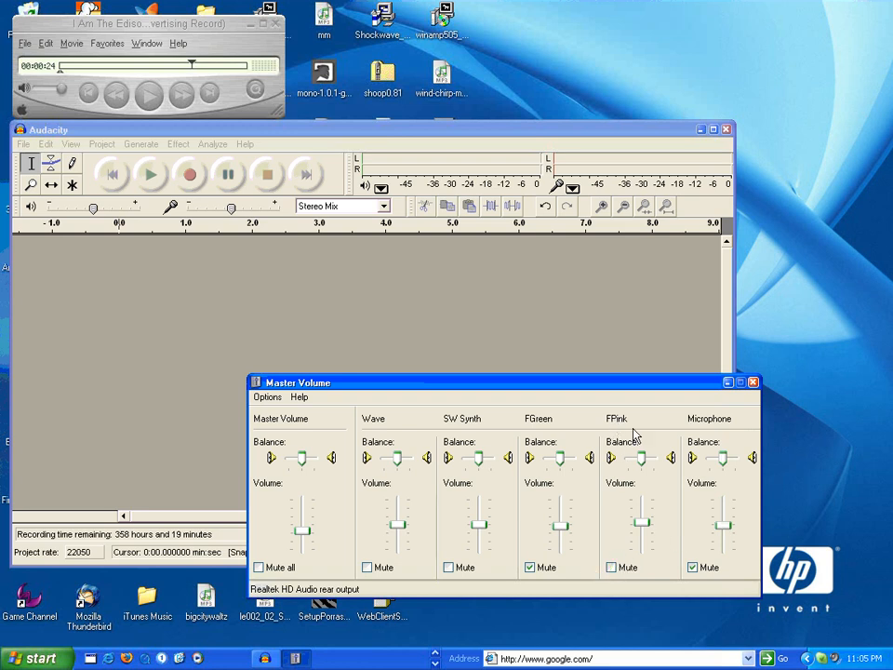
# - Switch the mixer device to Back Line in/Mic, Front Line in and move the Recording Control window aside
pyautogui.click(610, 570)
pyautogui.click(280, 398)
pyautogui.click(279, 411)
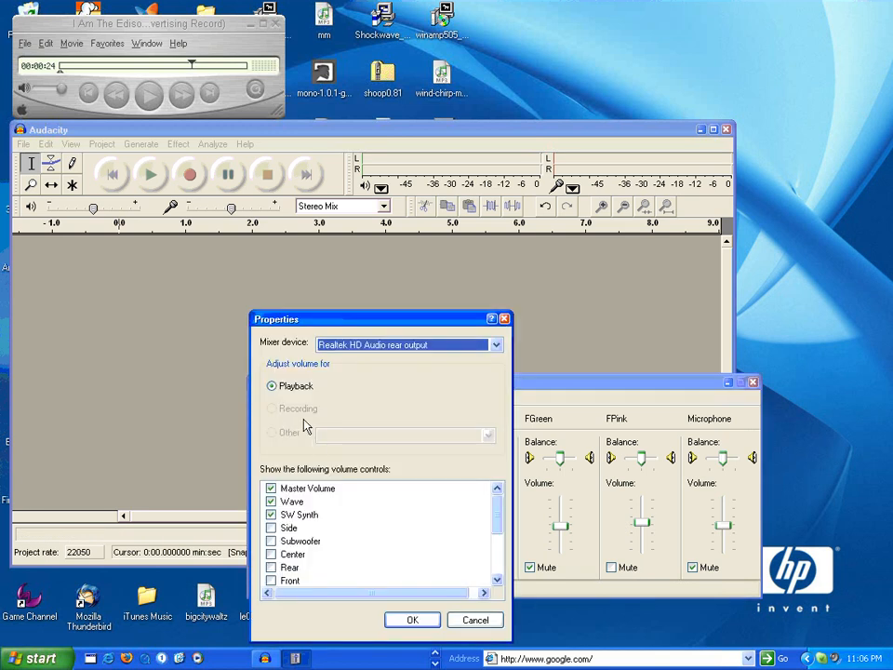
pyautogui.click(381, 347)
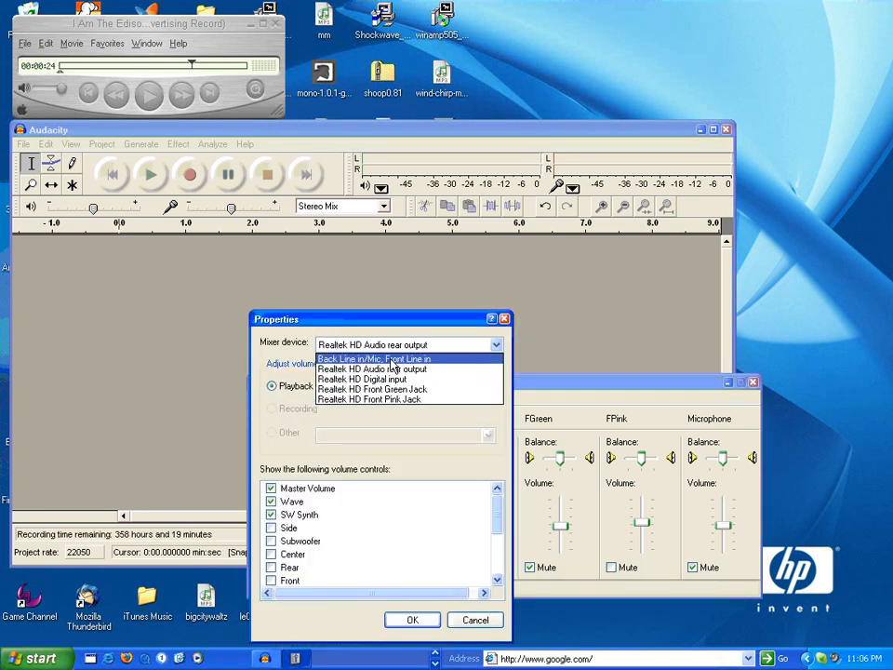
pyautogui.click(392, 360)
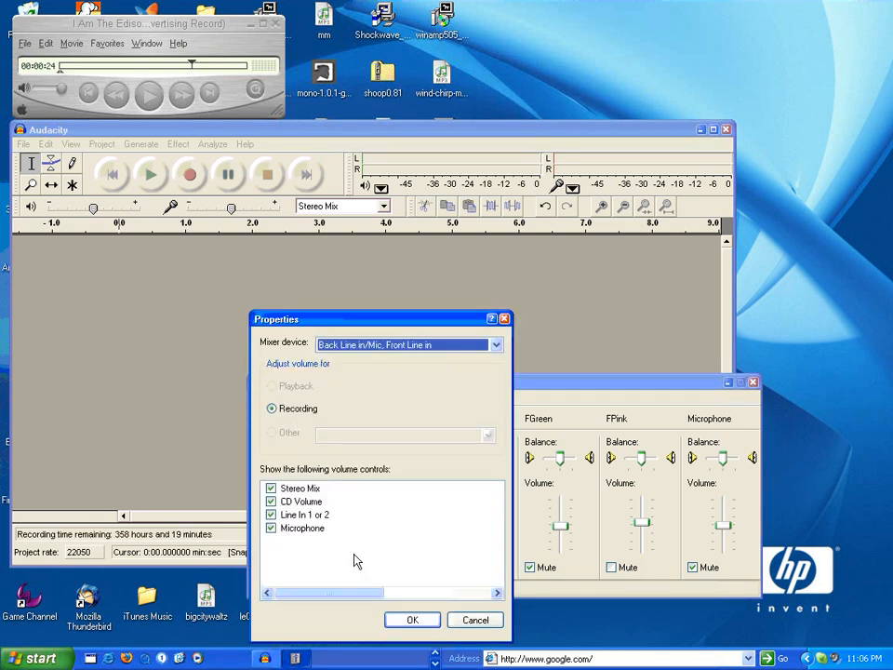
pyautogui.click(412, 619)
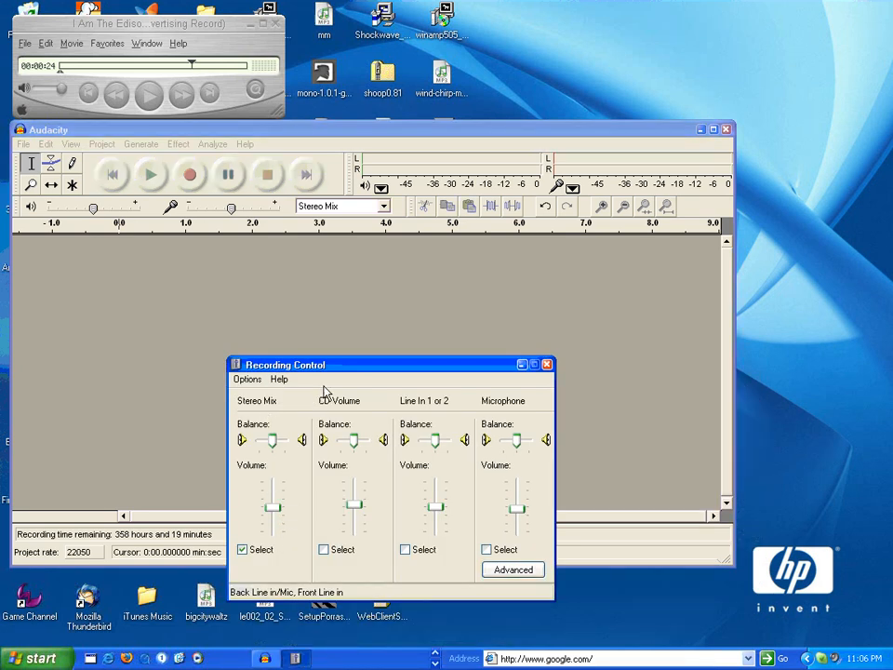
pyautogui.moveTo(338, 371); pyautogui.dragTo(585, 362)
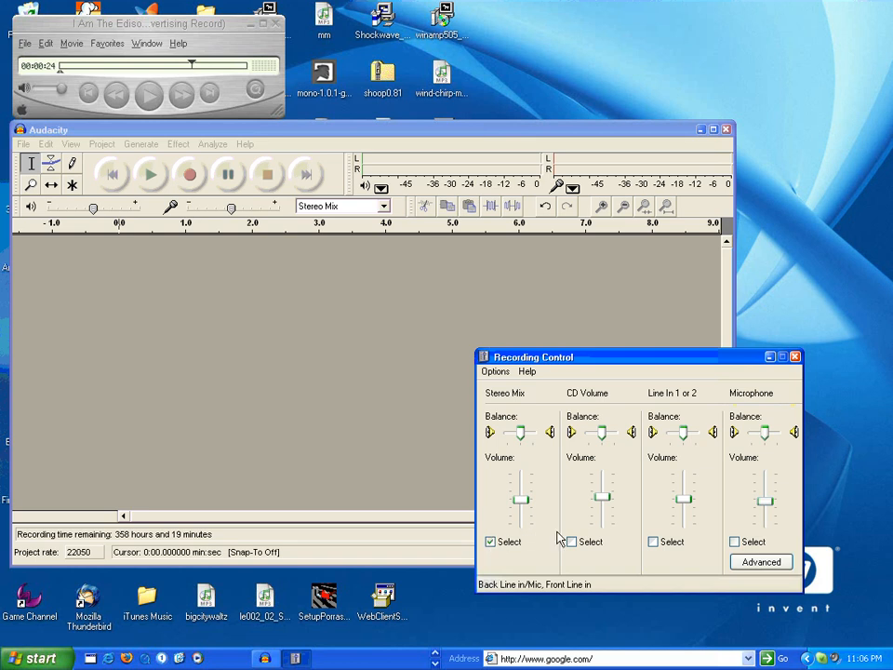
# - Check the Recording Control's mixer device and its displayed volume controls, and close the properties without changes
pyautogui.click(496, 373)
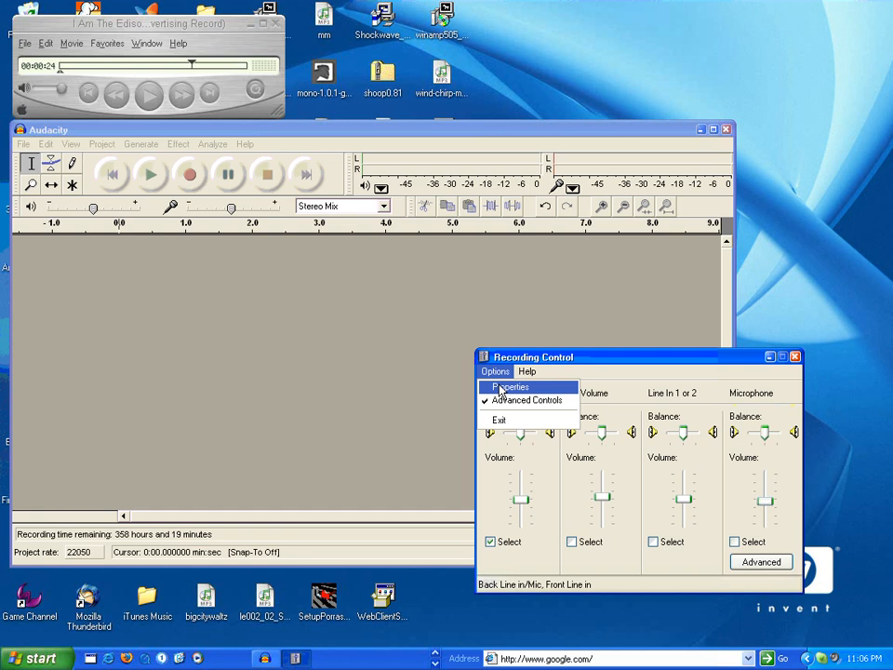
pyautogui.click(503, 388)
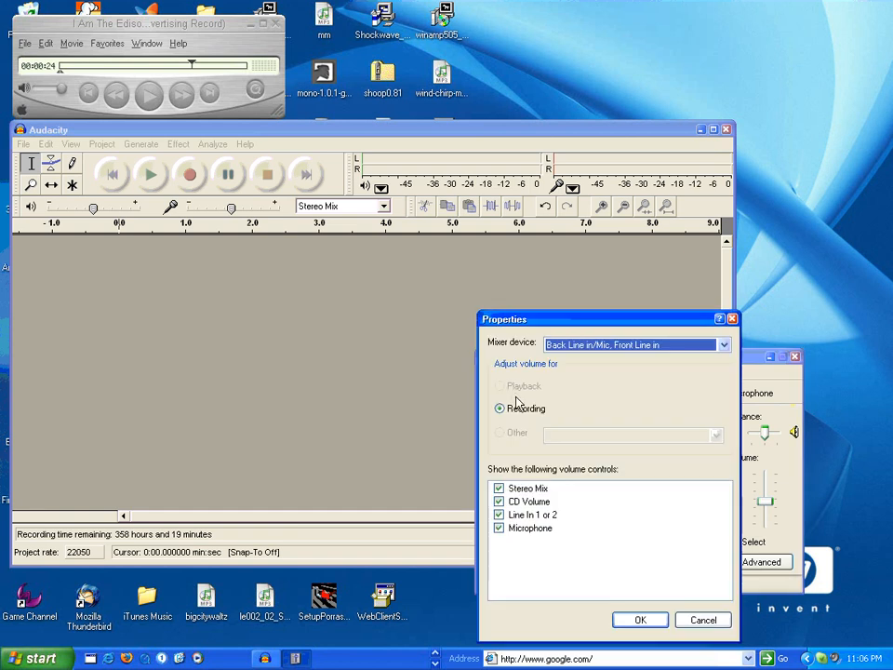
pyautogui.click(703, 620)
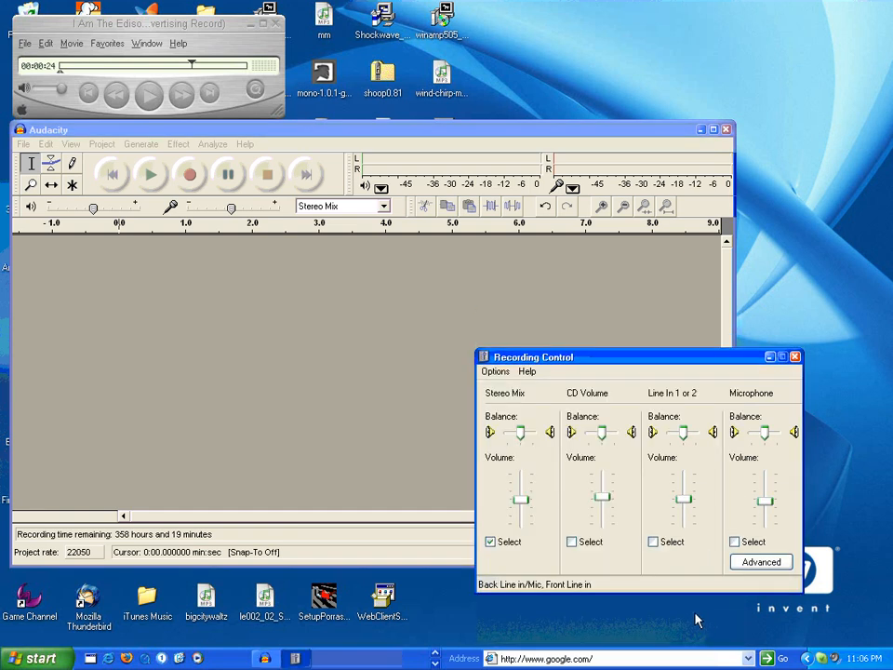
# - Switch the volume control's mixer device from the recording inputs to Realtek HD Audio rear output
pyautogui.click(496, 372)
pyautogui.click(500, 387)
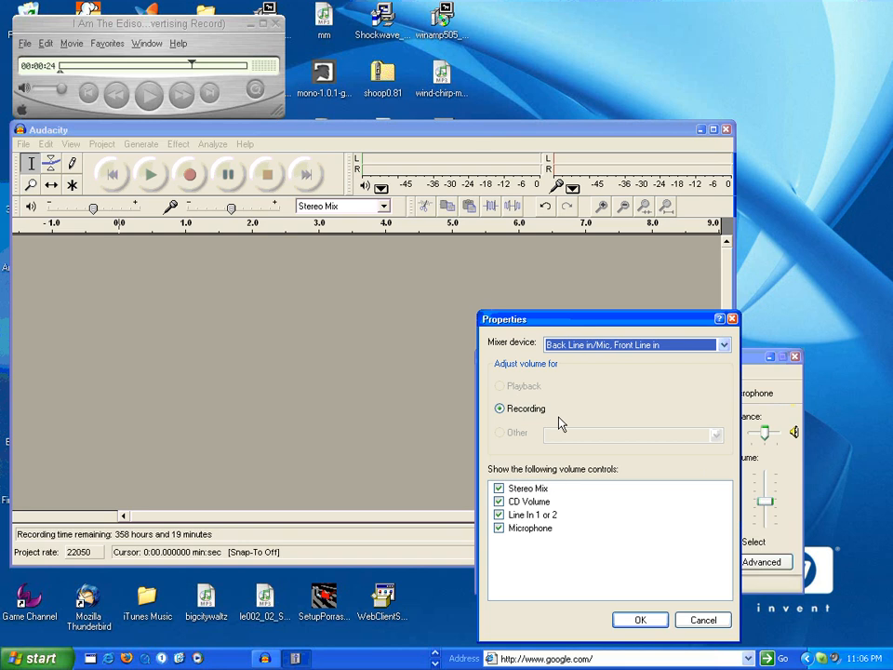
pyautogui.click(579, 350)
pyautogui.click(583, 369)
pyautogui.click(640, 620)
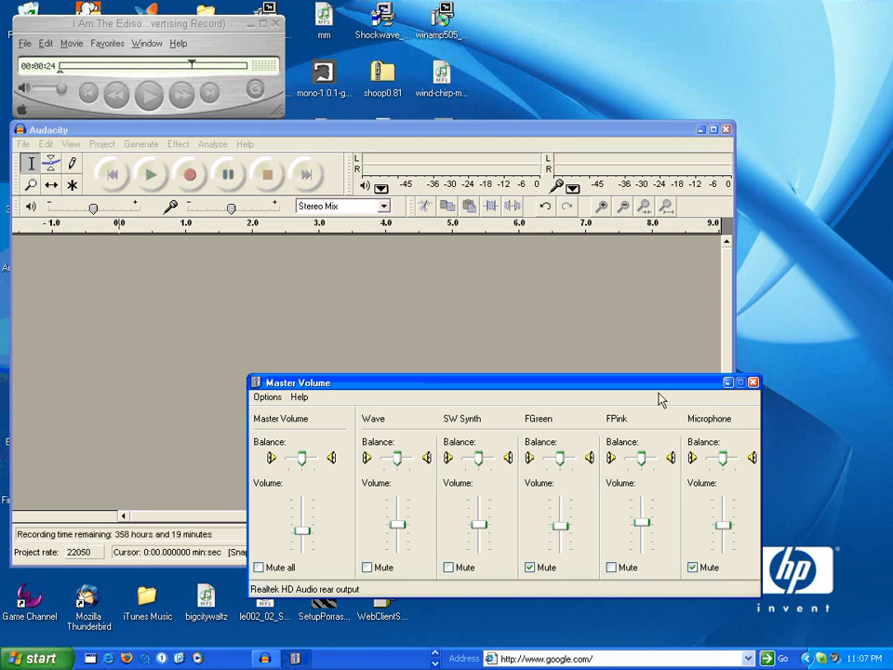
# - Move the Master Volume window up, clear of the Audacity track area, and toggle the FPink mute on and off again
pyautogui.moveTo(655, 389); pyautogui.dragTo(788, 24)
pyautogui.click(743, 203)
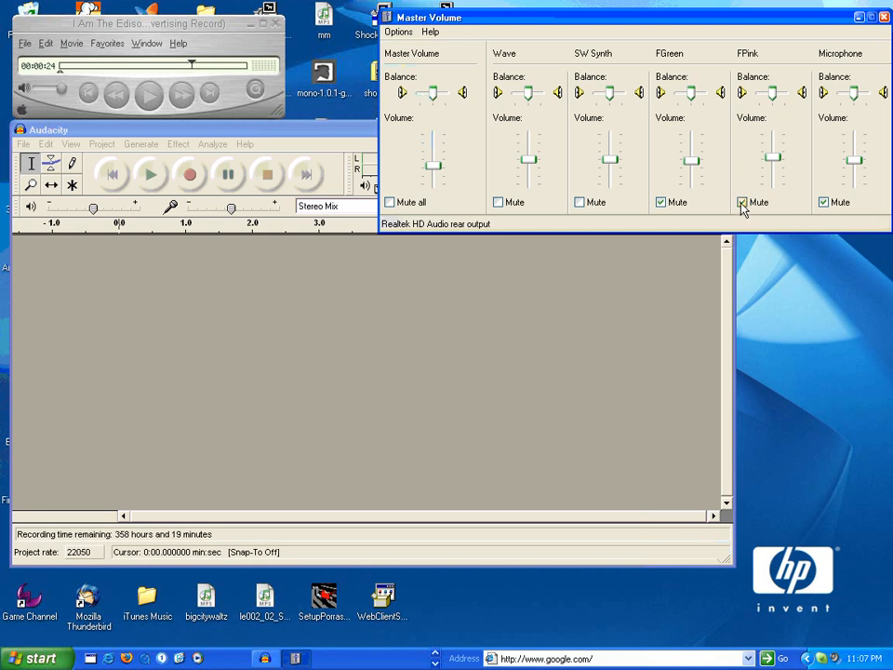
pyautogui.click(742, 203)
# - Check the playback and recording devices in Audacity's Audio I/O preferences and close them without changes
pyautogui.click(132, 134)
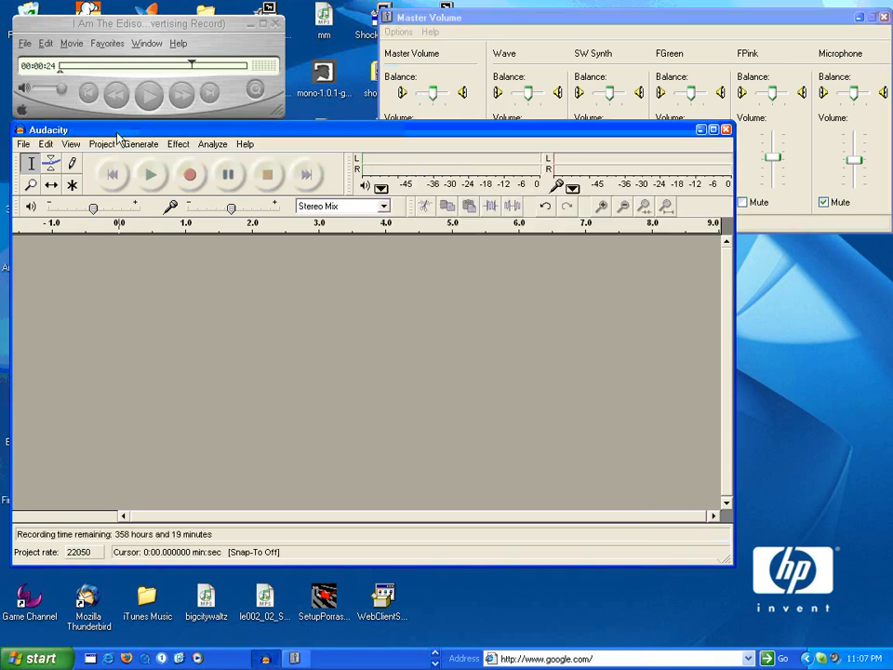
pyautogui.click(23, 145)
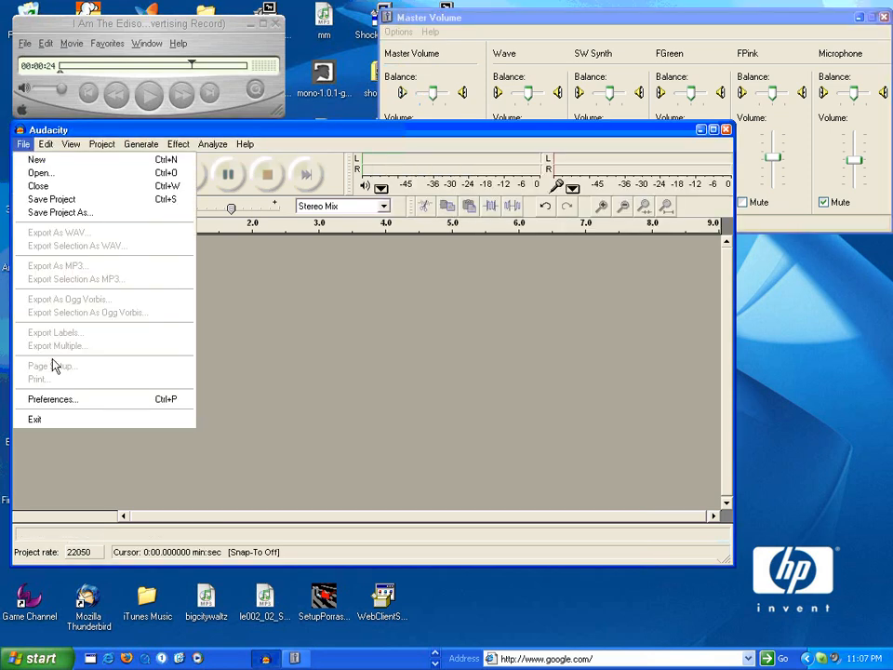
pyautogui.click(78, 401)
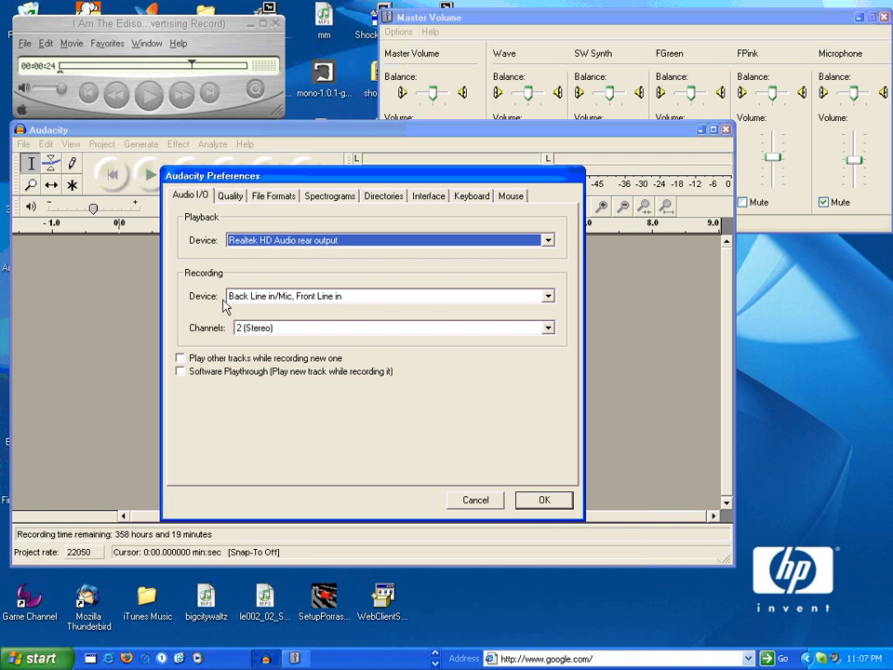
pyautogui.click(490, 505)
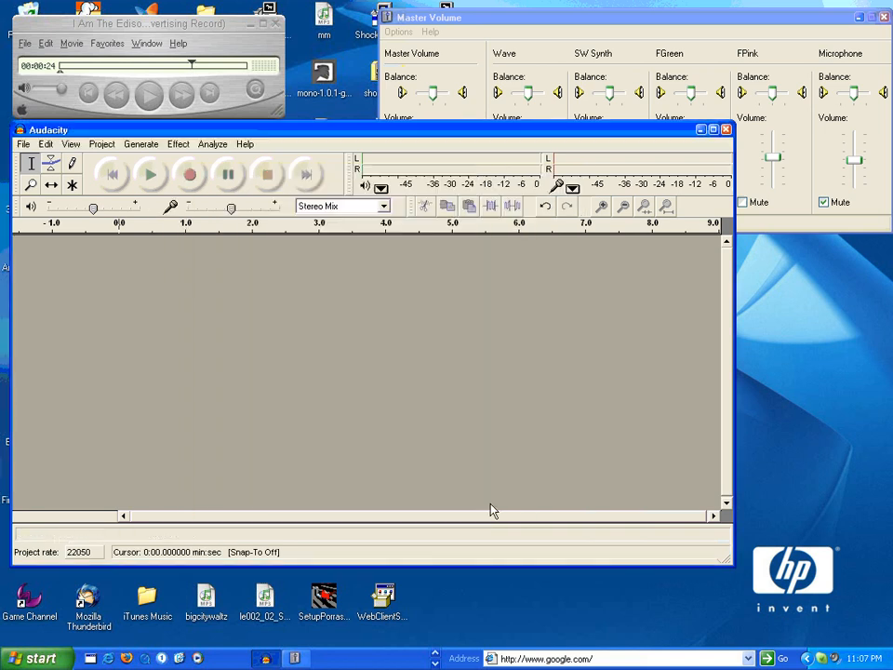
# - Record from Stereo Mix in Audacity, with FPink muted while the media player's audio clip plays, and unmute FPink during the recording
pyautogui.click(191, 176)
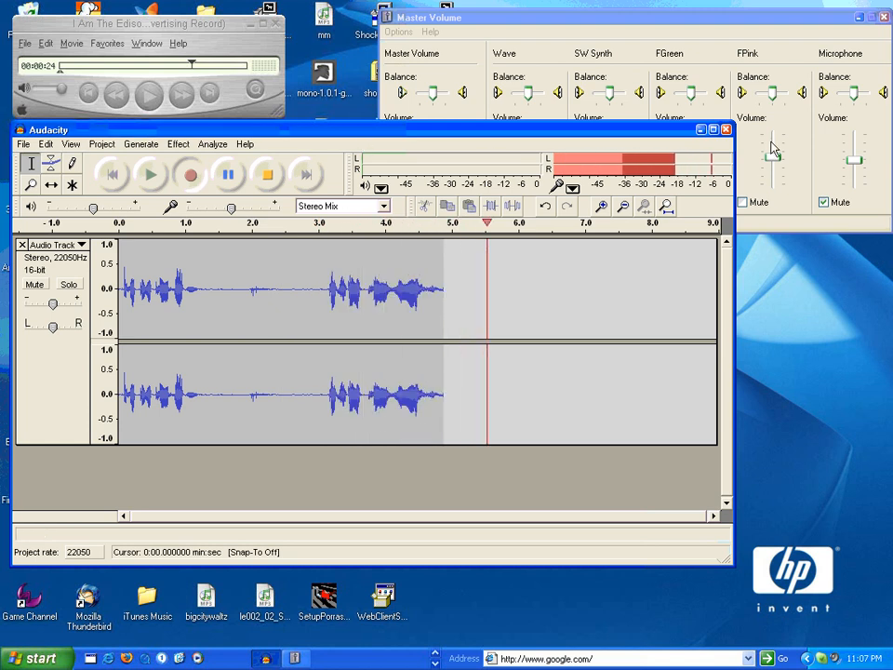
pyautogui.click(742, 202)
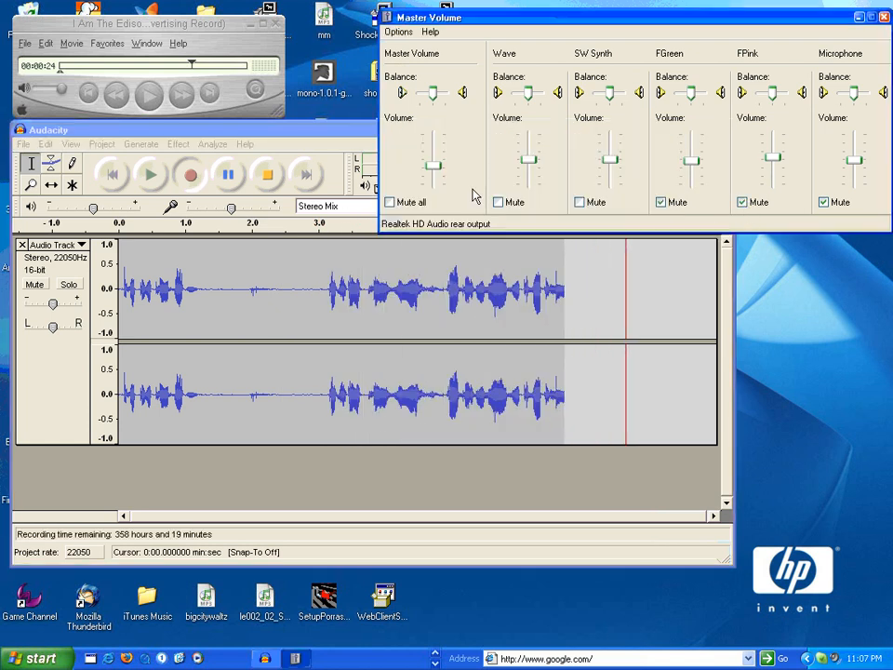
pyautogui.click(719, 234)
pyautogui.click(148, 97)
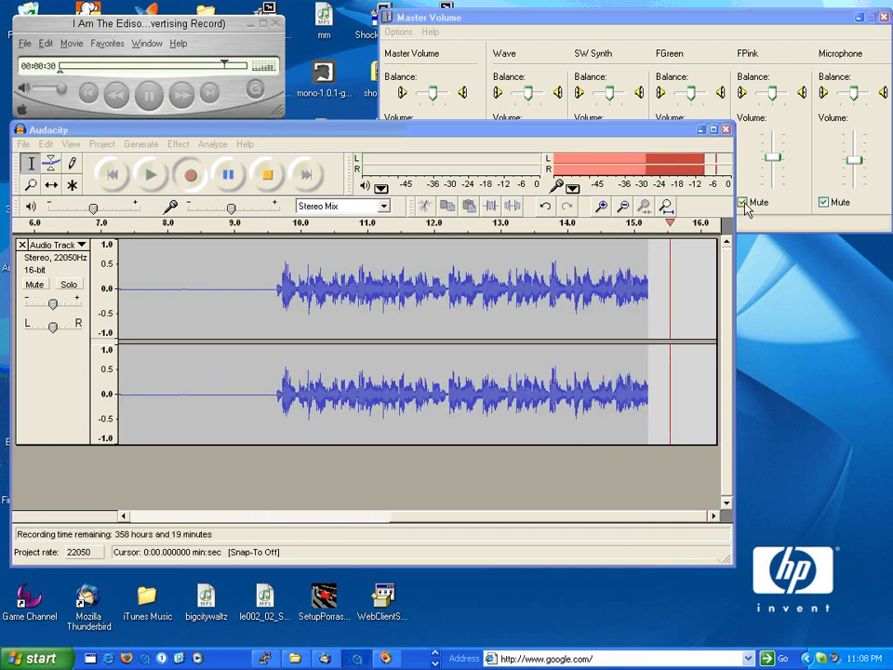
pyautogui.click(743, 203)
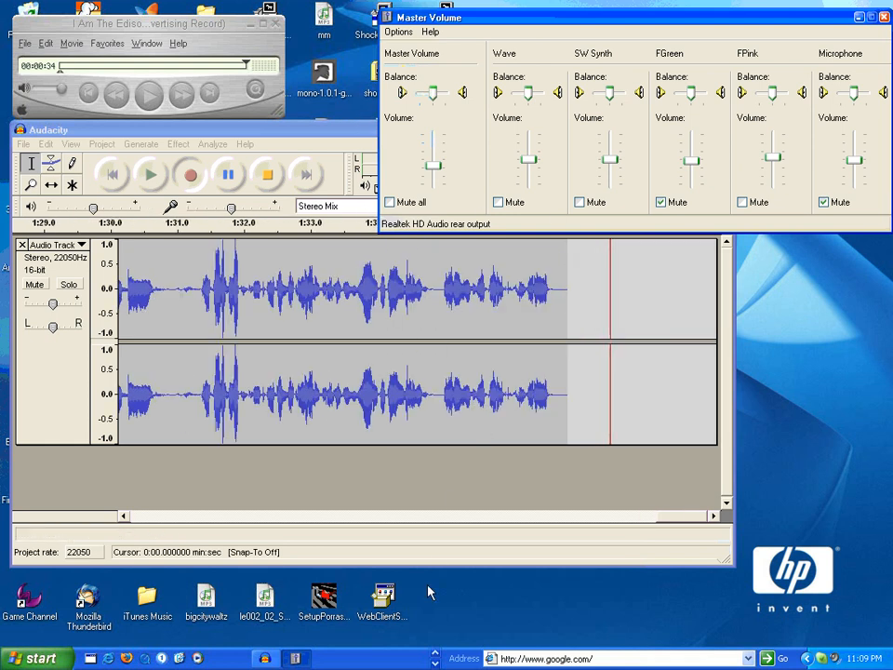
pyautogui.click(435, 662)
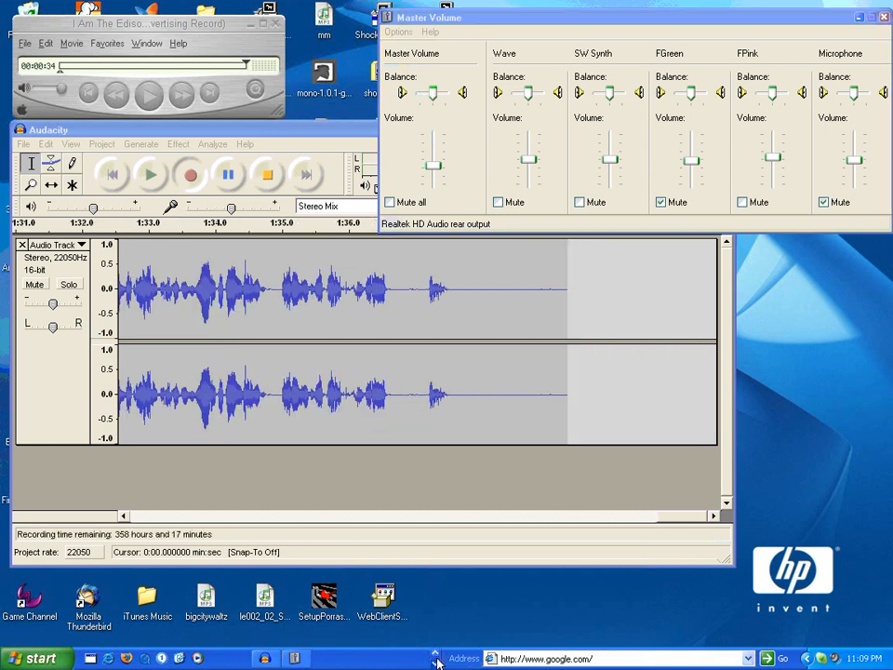